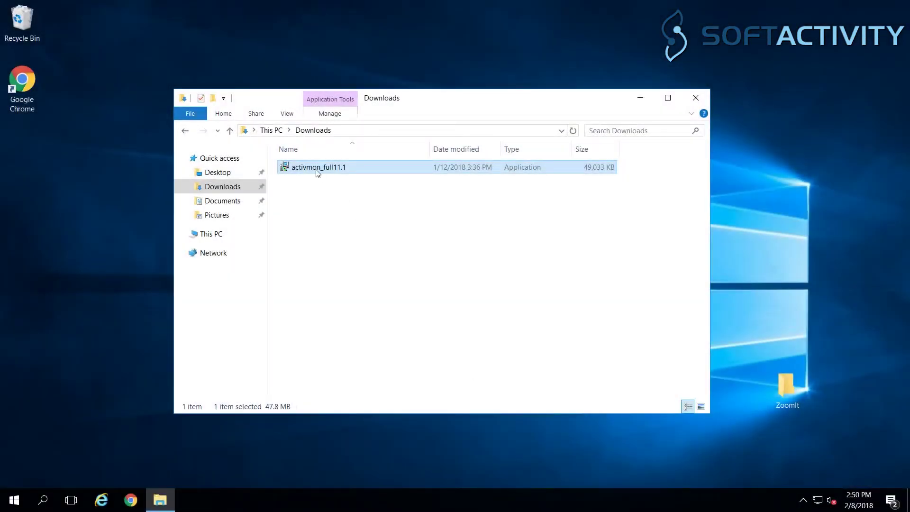
Run the activmon_full11.1 installer from the Downloads folder.
{"action": "left_click", "coordinate": [292, 173]}
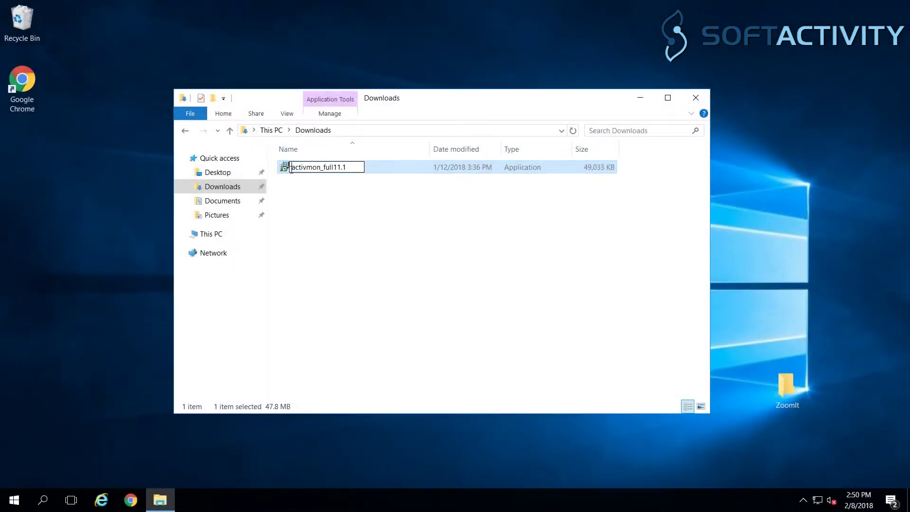
{"action": "double_click", "coordinate": [287, 174]}
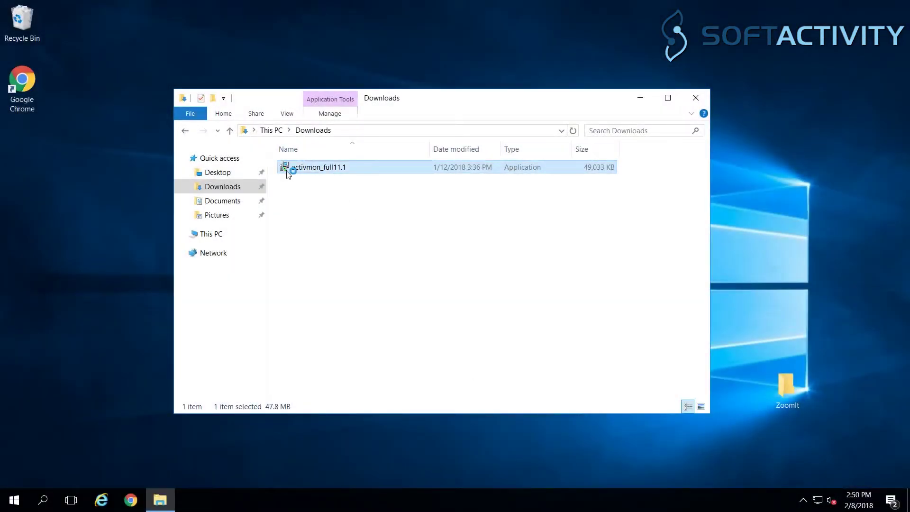
Confirm the language, accept the license, and keep the default folder, Server Mode and all components.
{"action": "left_click", "coordinate": [464, 278]}
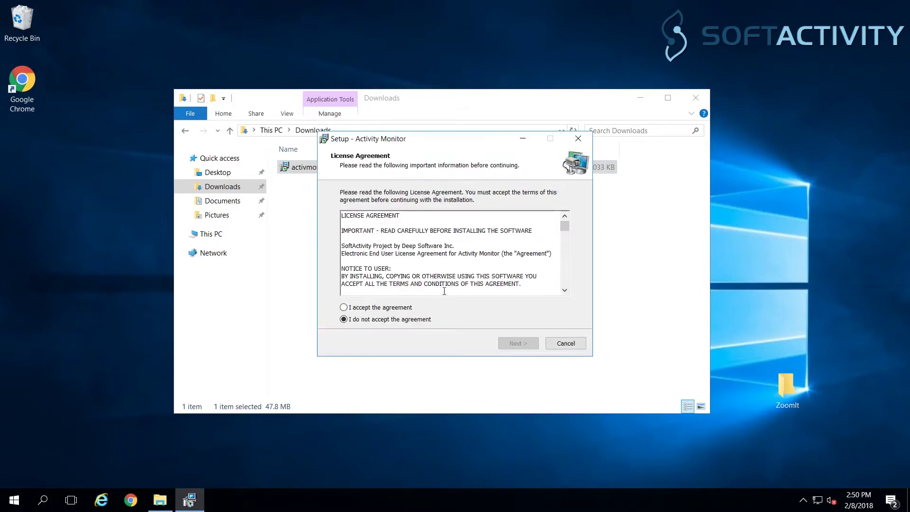
{"action": "left_click", "coordinate": [347, 307]}
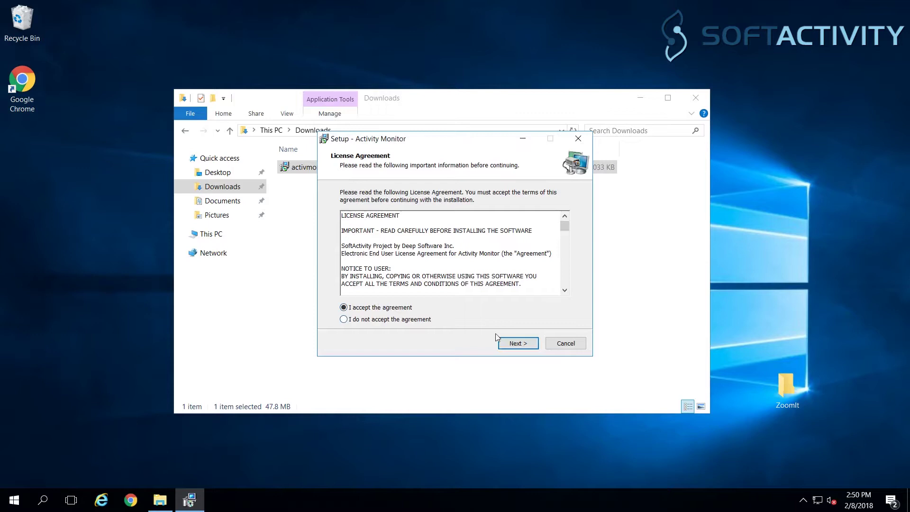
{"action": "left_click", "coordinate": [507, 344]}
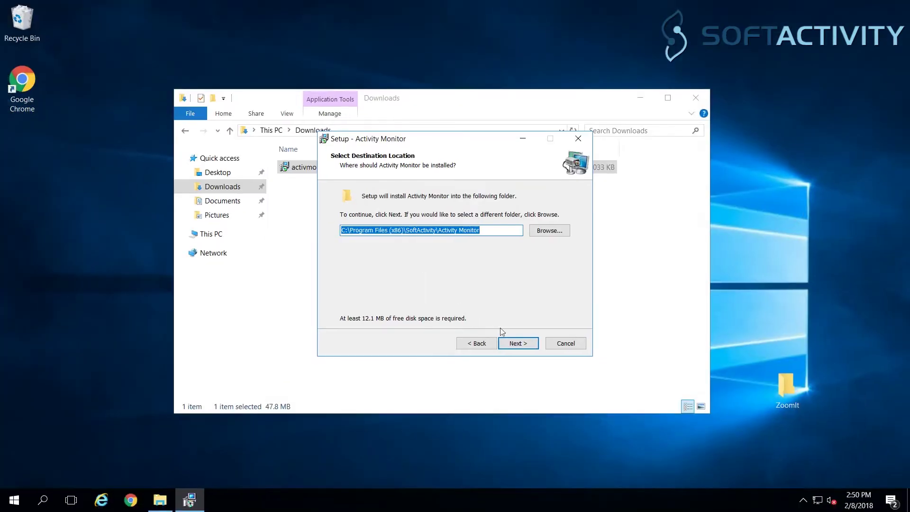
{"action": "left_click", "coordinate": [513, 342]}
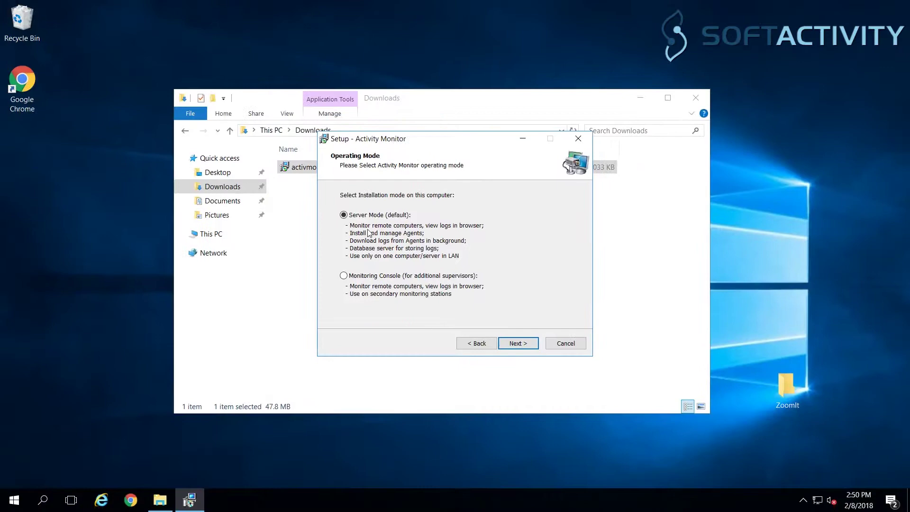
{"action": "left_click", "coordinate": [518, 344]}
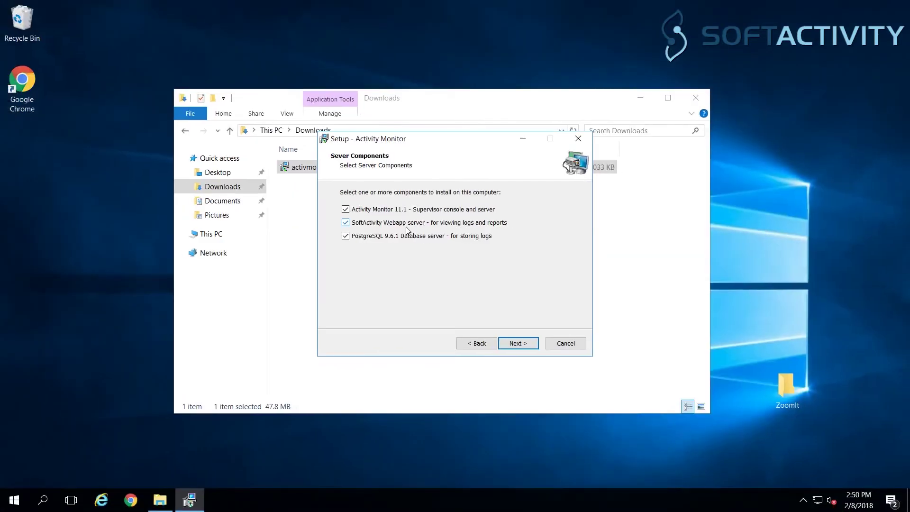
{"action": "left_click", "coordinate": [516, 345]}
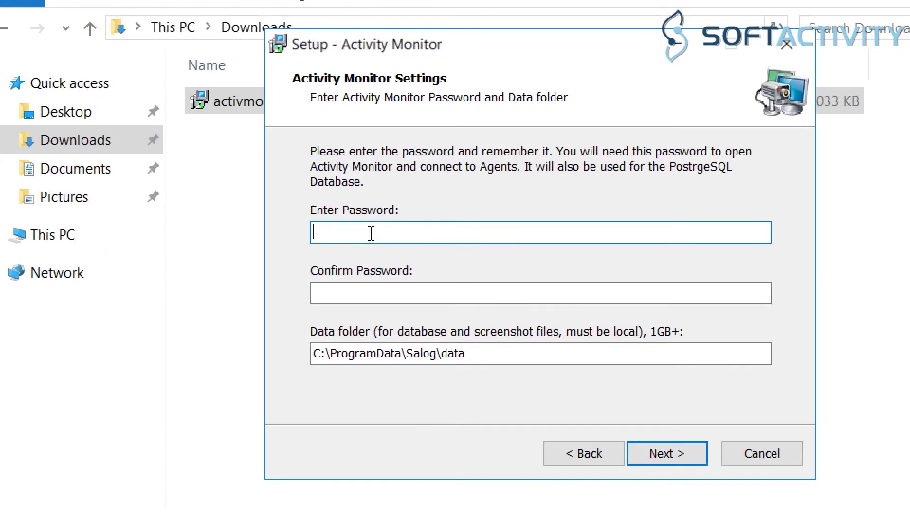
Enter the admin password in both fields, retyping the mismatched confirmation.
{"action": "key", "text": "Tab"}
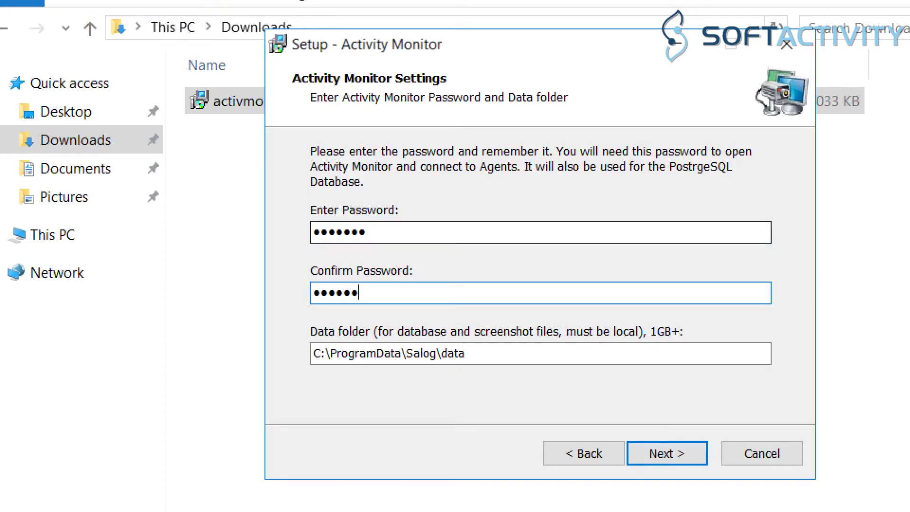
{"action": "key", "text": "ctrl+a"}
{"action": "key", "text": "Tab"}
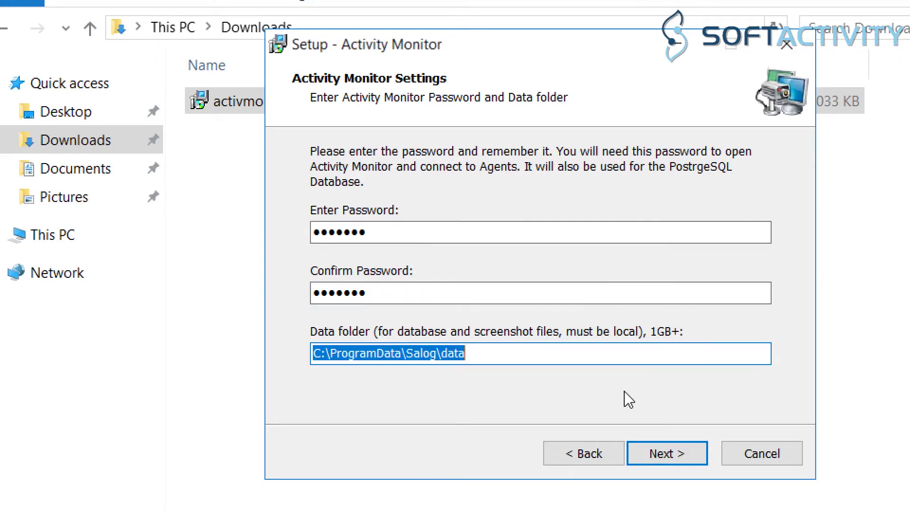
Keep the default data folder, web port 8081 and database port 5432, and start installing.
{"action": "left_click", "coordinate": [677, 457]}
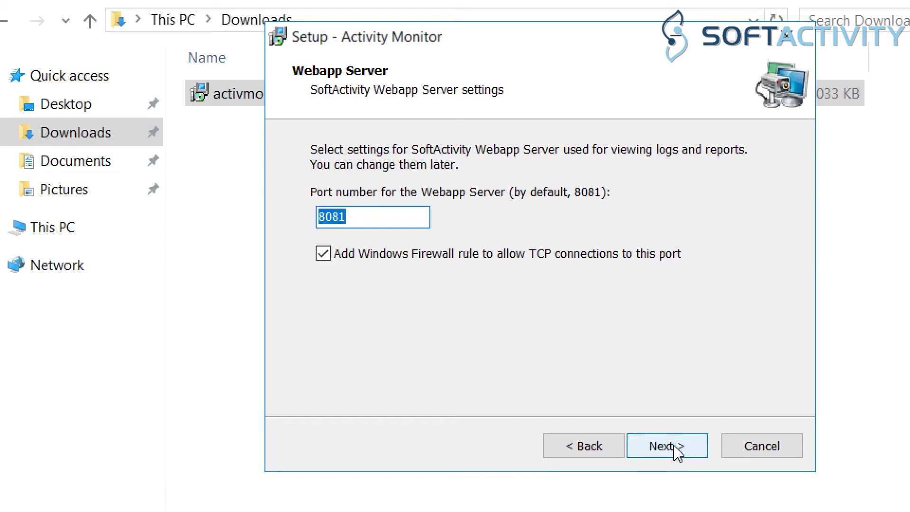
{"action": "left_click", "coordinate": [677, 454]}
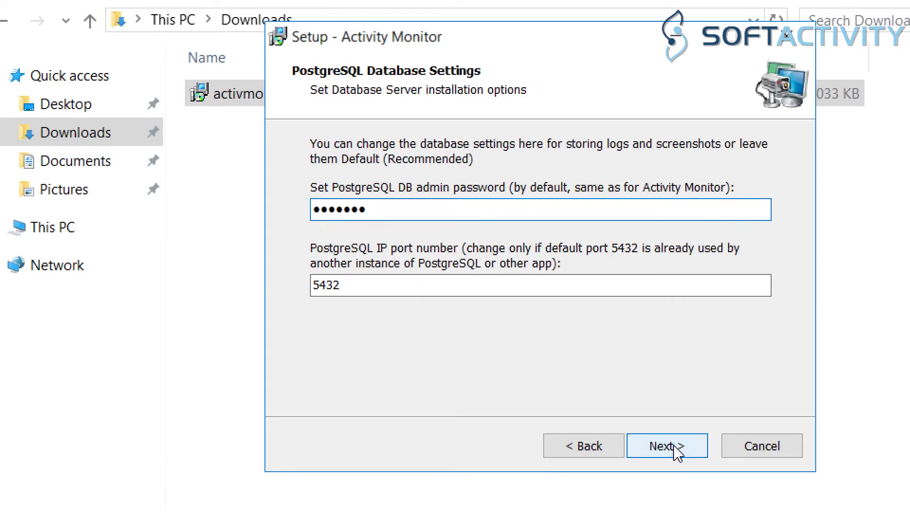
{"action": "left_click", "coordinate": [678, 454]}
{"action": "left_click", "coordinate": [678, 453]}
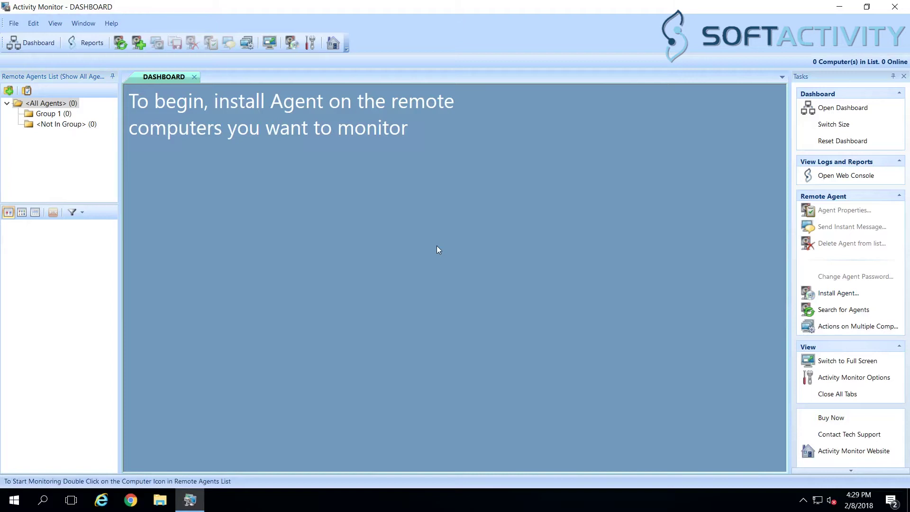
Open Install Agent under Remote Agent in the Tasks pane.
{"action": "left_click", "coordinate": [825, 294]}
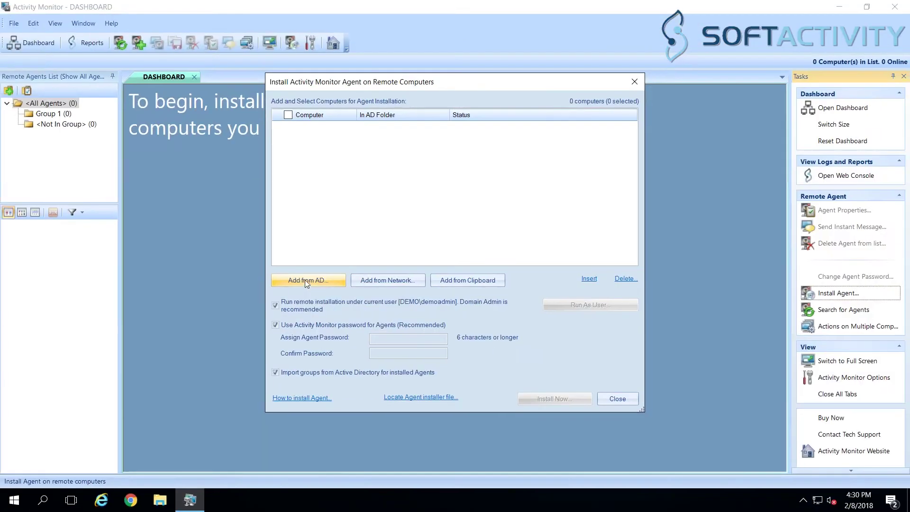
Search Active Directory and add DEMO-PC1, DEMO-PC2 and DEMO-PC3 to the agent install list.
{"action": "left_click", "coordinate": [305, 280]}
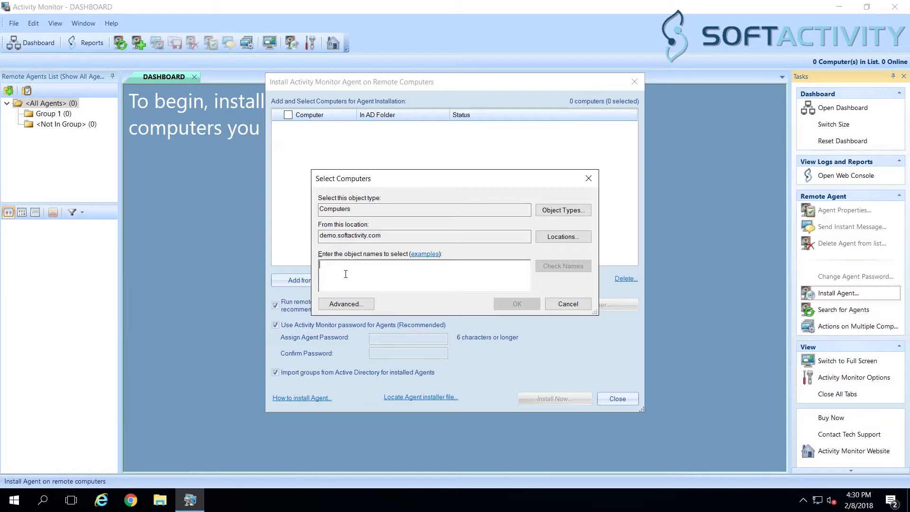
{"action": "left_click", "coordinate": [345, 305]}
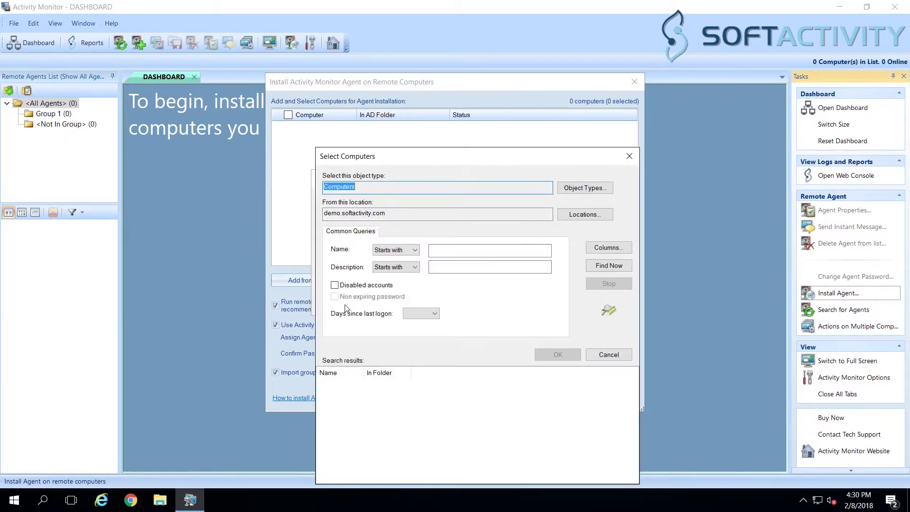
{"action": "left_click", "coordinate": [601, 267]}
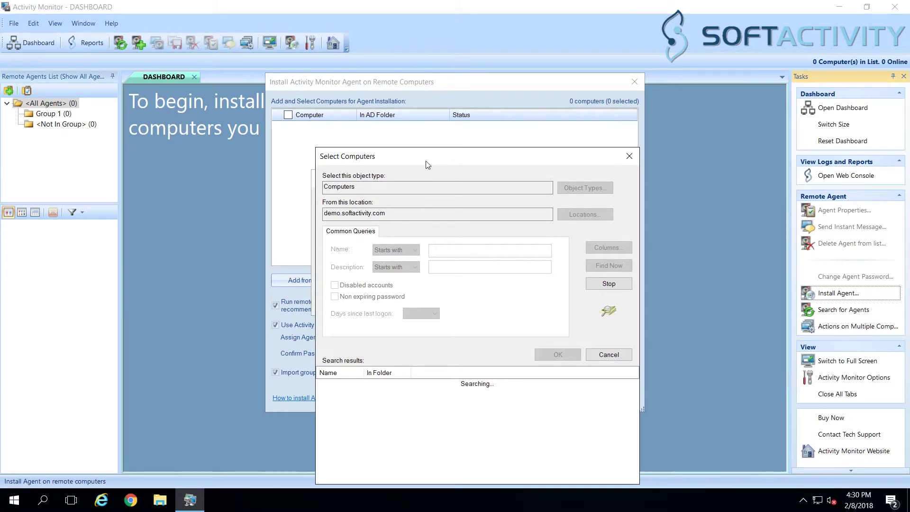
{"action": "left_click_drag", "start_coordinate": [428, 165], "coordinate": [449, 132]}
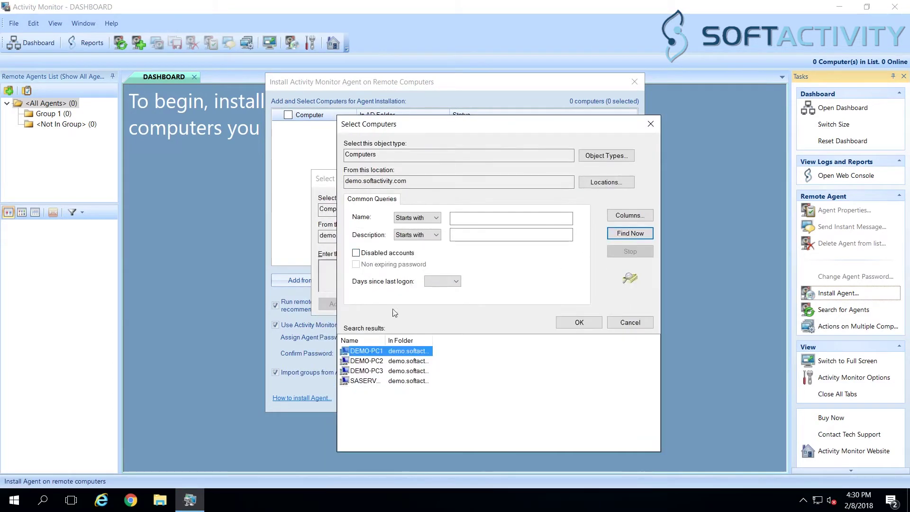
{"action": "left_click_drag", "start_coordinate": [385, 340], "coordinate": [433, 340]}
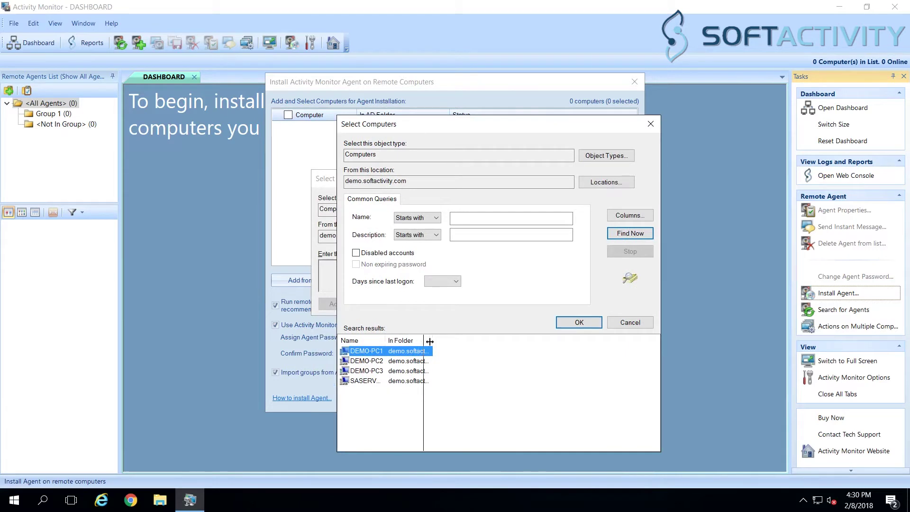
{"action": "left_click", "coordinate": [378, 371], "text": "shift"}
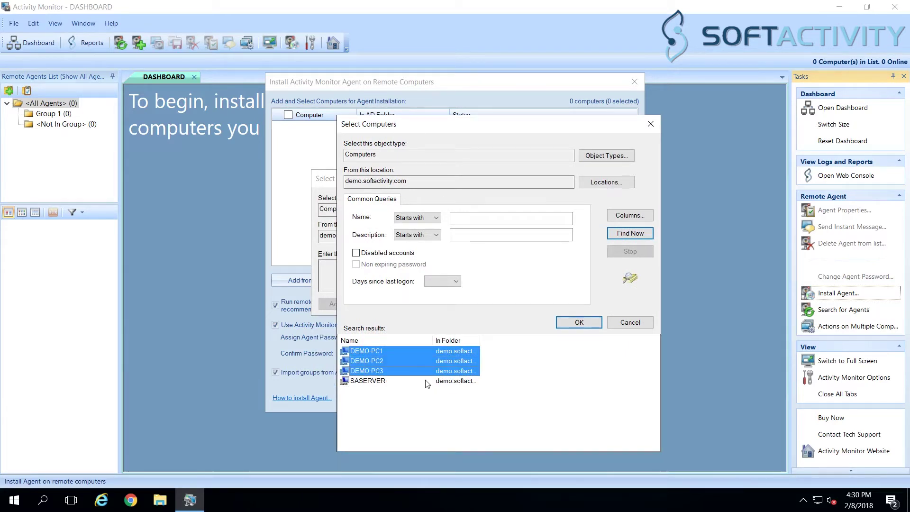
{"action": "left_click", "coordinate": [580, 322]}
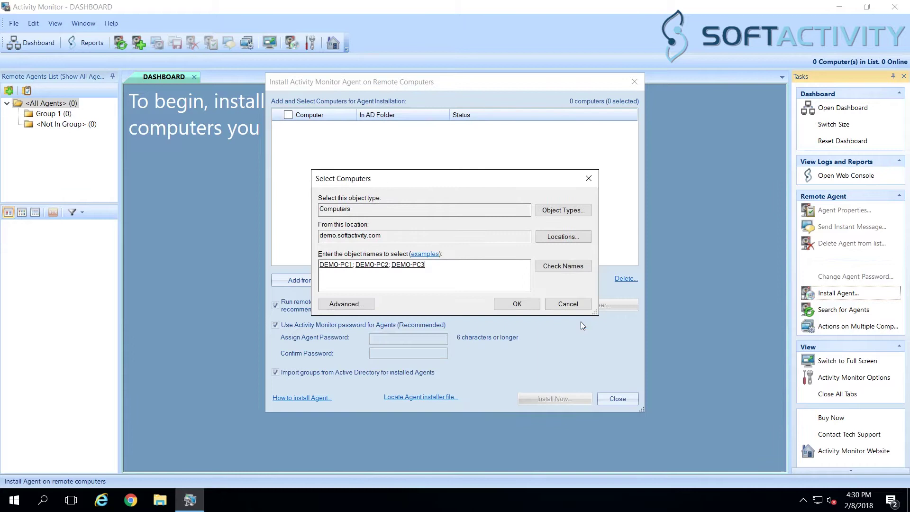
{"action": "left_click", "coordinate": [517, 305]}
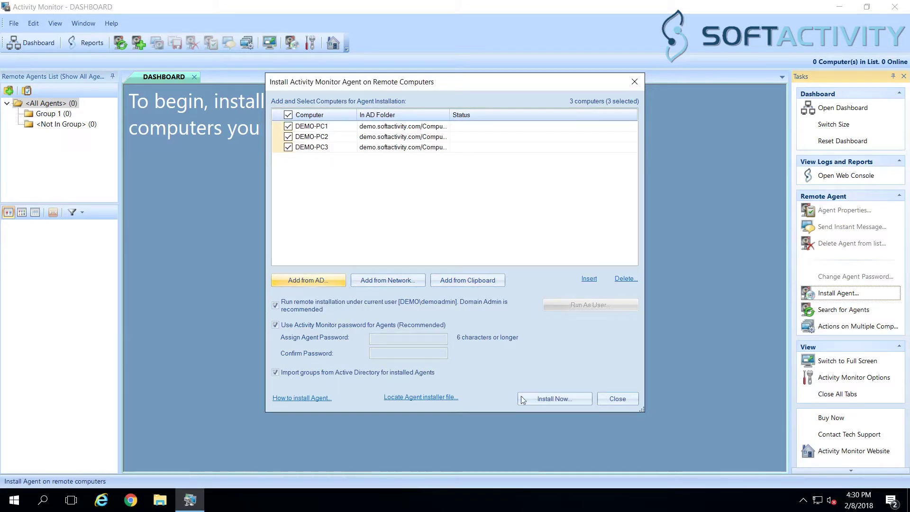
Install the agent on DEMO-PC1, DEMO-PC2 and DEMO-PC3, then close the installer window.
{"action": "left_click", "coordinate": [567, 399]}
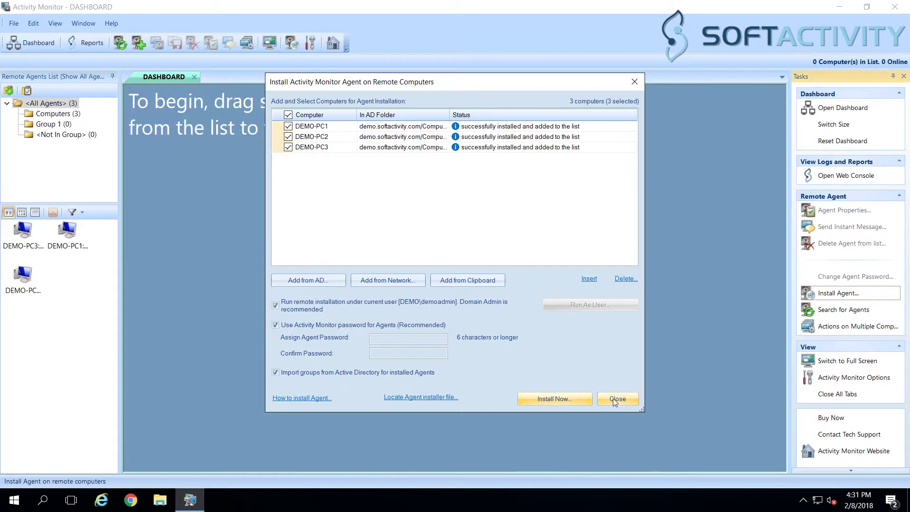
{"action": "left_click", "coordinate": [612, 398]}
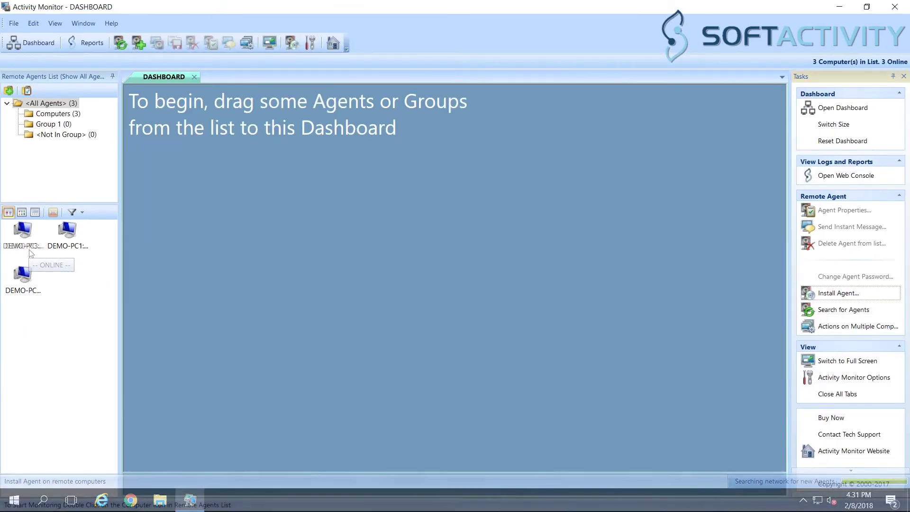
Drag <All Agents> onto the Dashboard and move focus to the DEMO-PC1:don tile.
{"action": "mouse_move", "coordinate": [46, 103]}
{"action": "left_mouse_down"}
{"action": "mouse_move", "coordinate": [76, 127]}
{"action": "mouse_move", "coordinate": [184, 143]}
{"action": "left_mouse_up"}
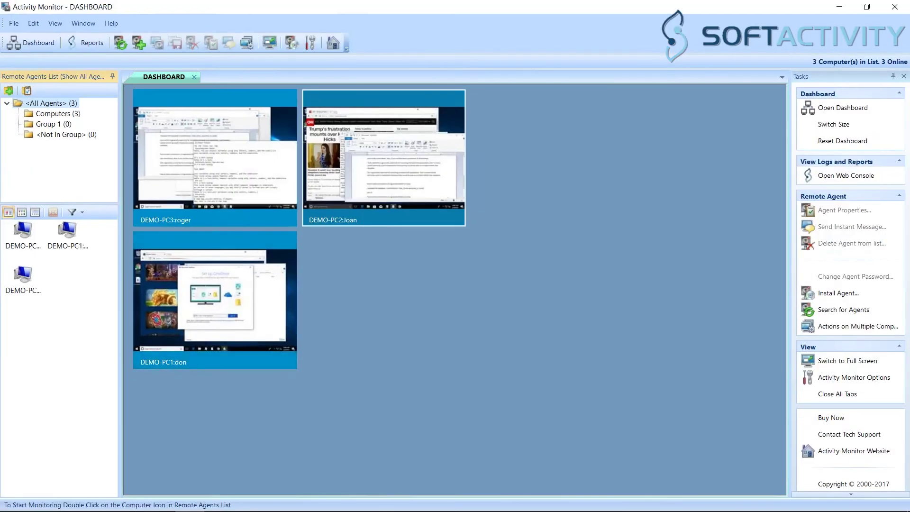
{"action": "key", "text": "Right"}
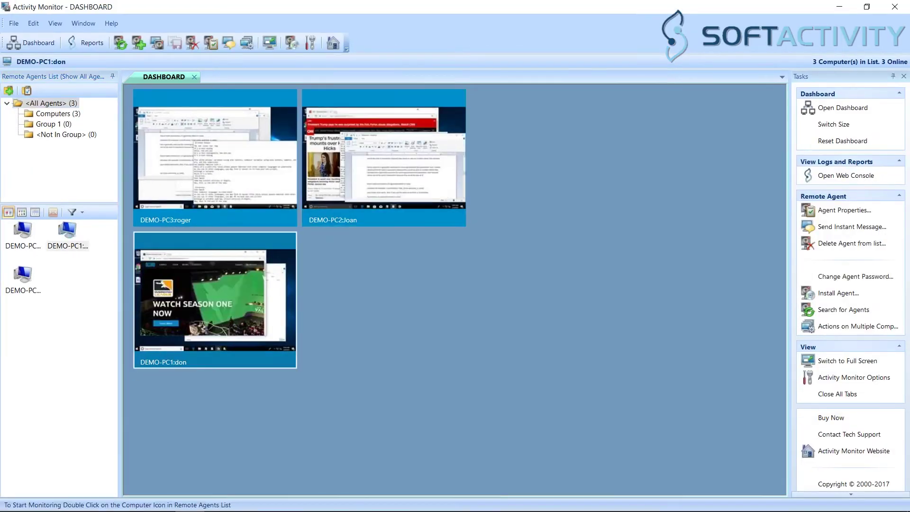
Open DEMO-PC1:don and review its keystrokes, applications and live screen, then return to the dashboard.
{"action": "double_click", "coordinate": [201, 303]}
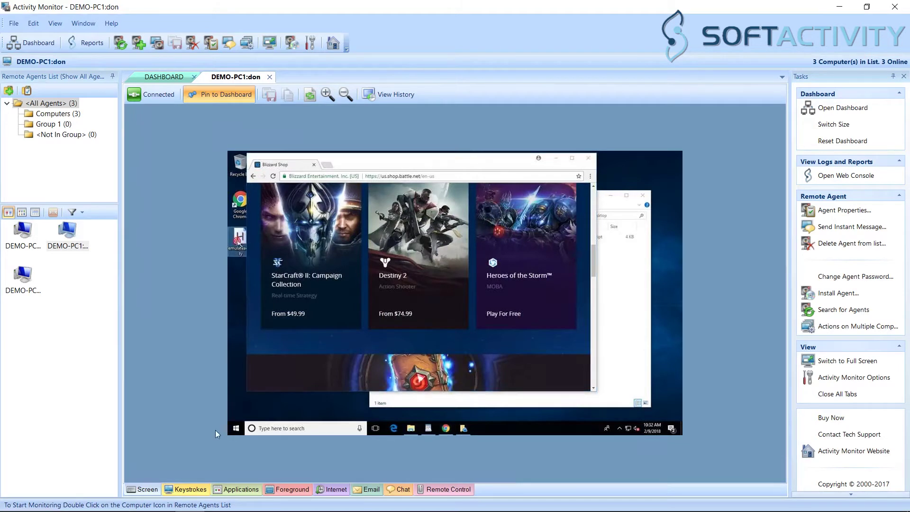
{"action": "left_click", "coordinate": [186, 491]}
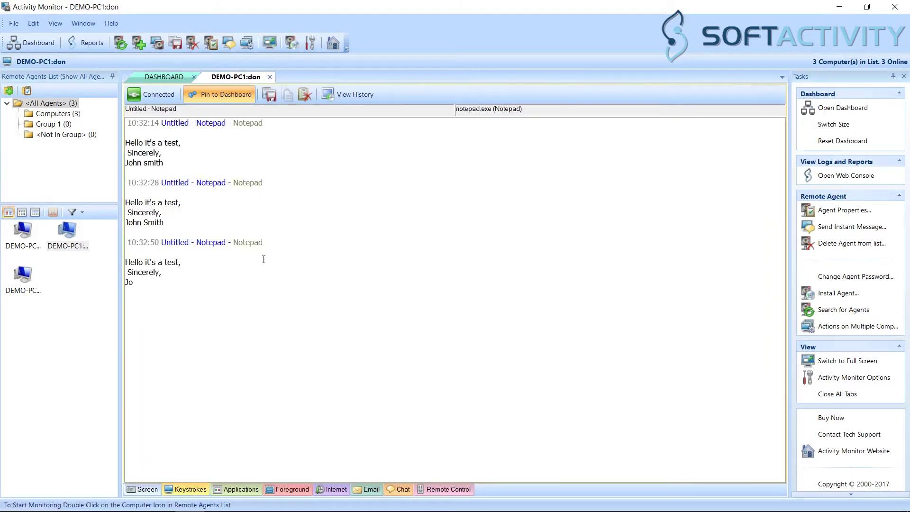
{"action": "left_click", "coordinate": [235, 489]}
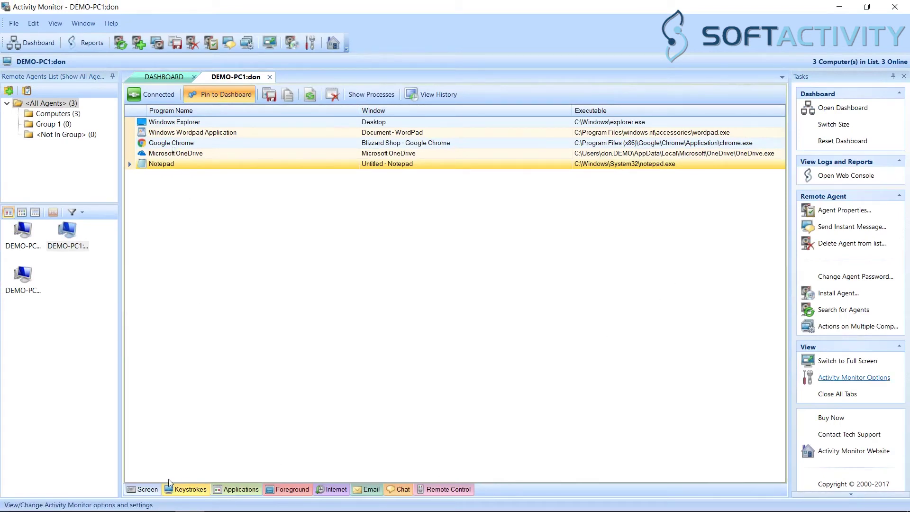
{"action": "left_click", "coordinate": [142, 489]}
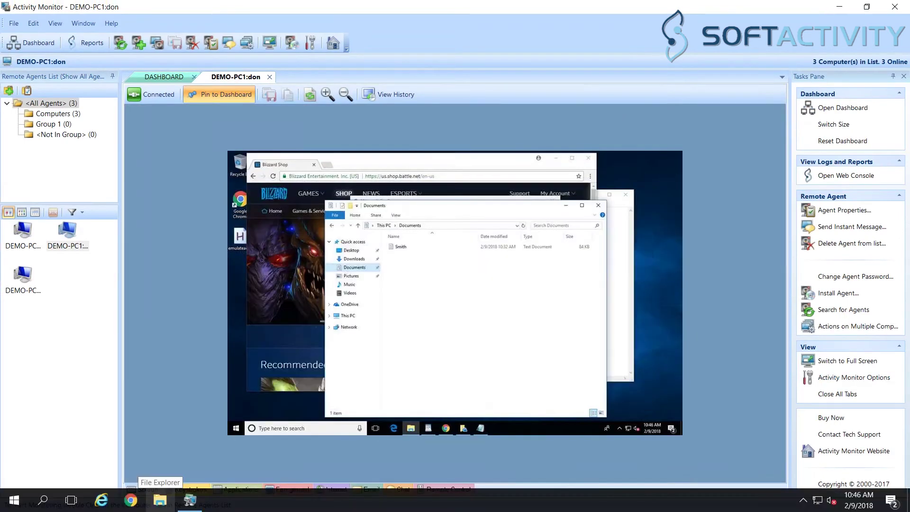
{"action": "left_click", "coordinate": [164, 77]}
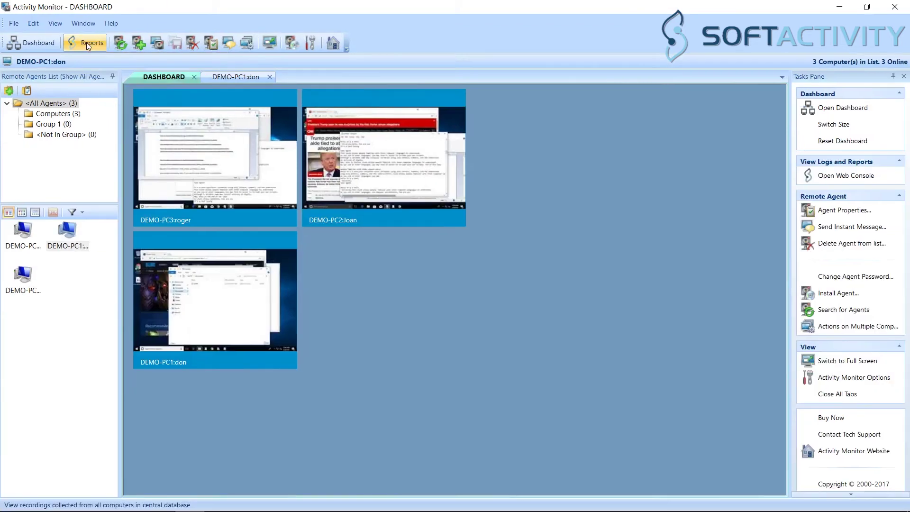
Open Reports and sign in to the web console as sadmin with the default password.
{"action": "left_click", "coordinate": [86, 42]}
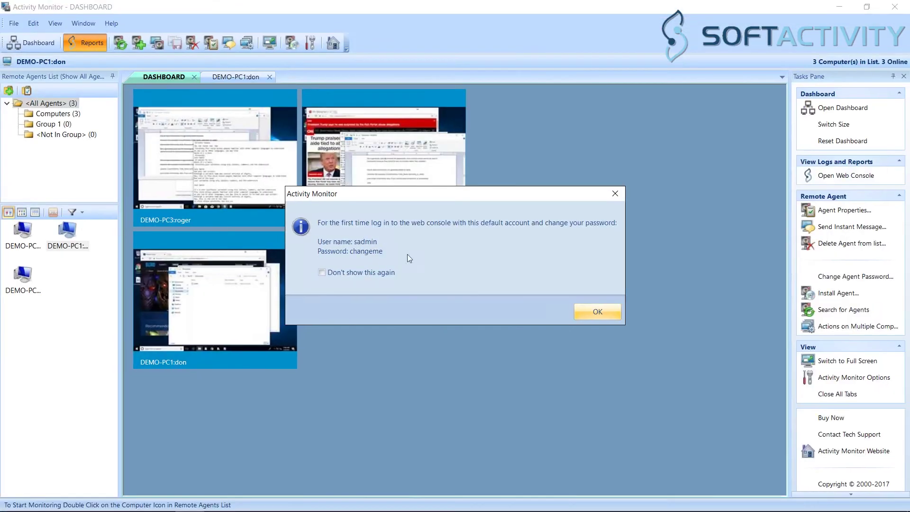
{"action": "left_click", "coordinate": [582, 311]}
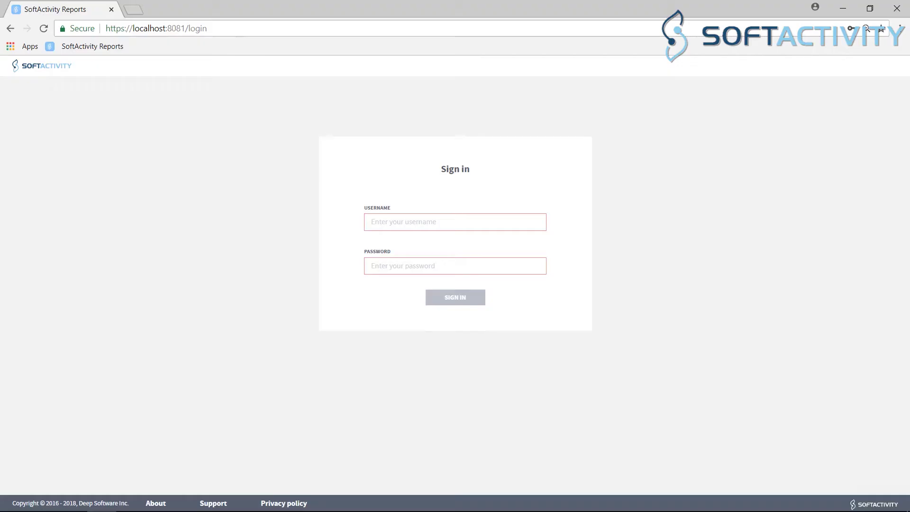
{"action": "left_click", "coordinate": [400, 222]}
{"action": "type", "text": "sadmin"}
{"action": "key", "text": "Tab"}
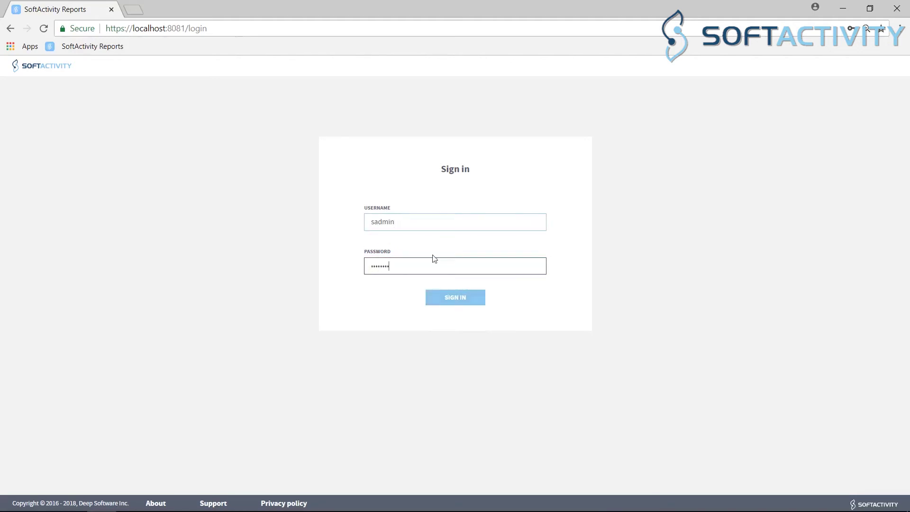
{"action": "left_click", "coordinate": [460, 297]}
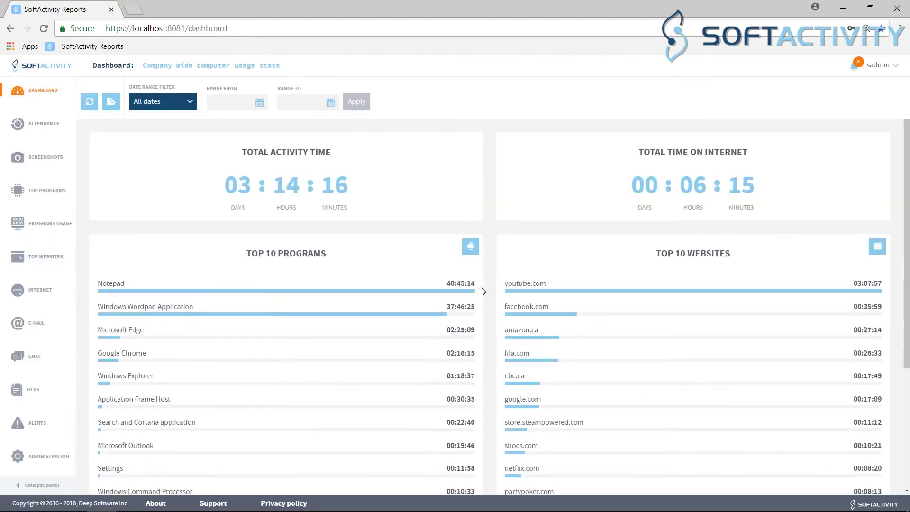
Change the sadmin account's First Name under Edit Account and save the changes.
{"action": "left_click", "coordinate": [879, 69]}
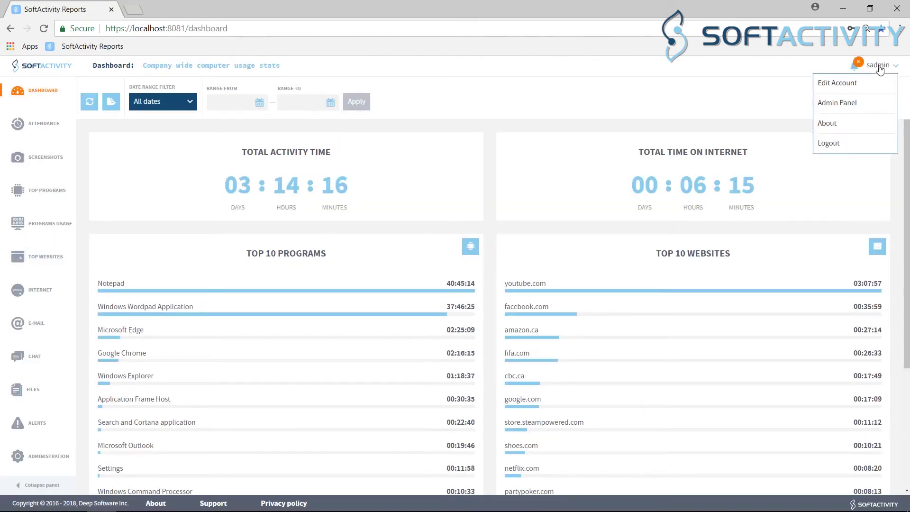
{"action": "left_click", "coordinate": [833, 90]}
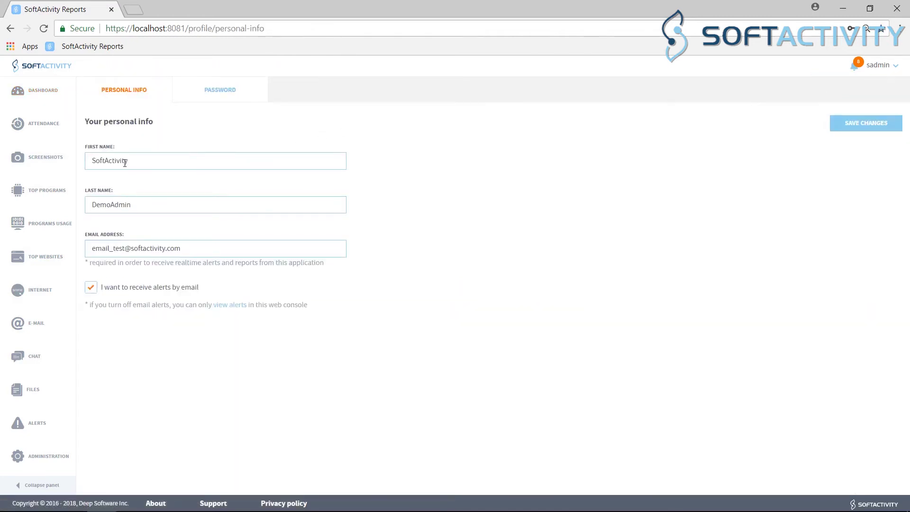
{"action": "left_click", "coordinate": [143, 162]}
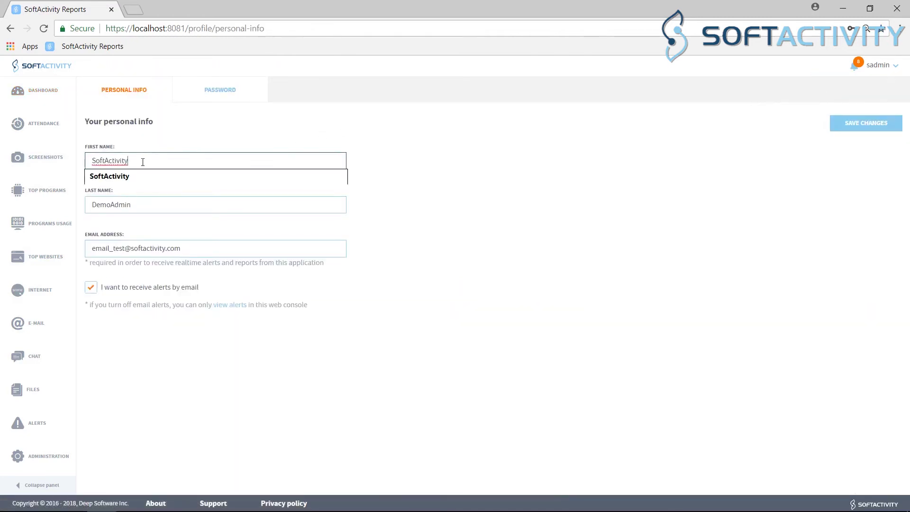
{"action": "left_click", "coordinate": [151, 188]}
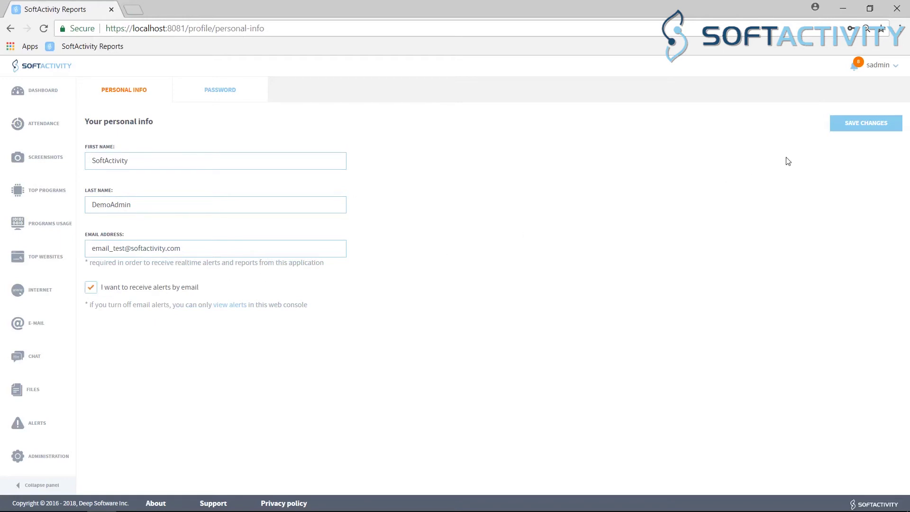
{"action": "left_click", "coordinate": [879, 131]}
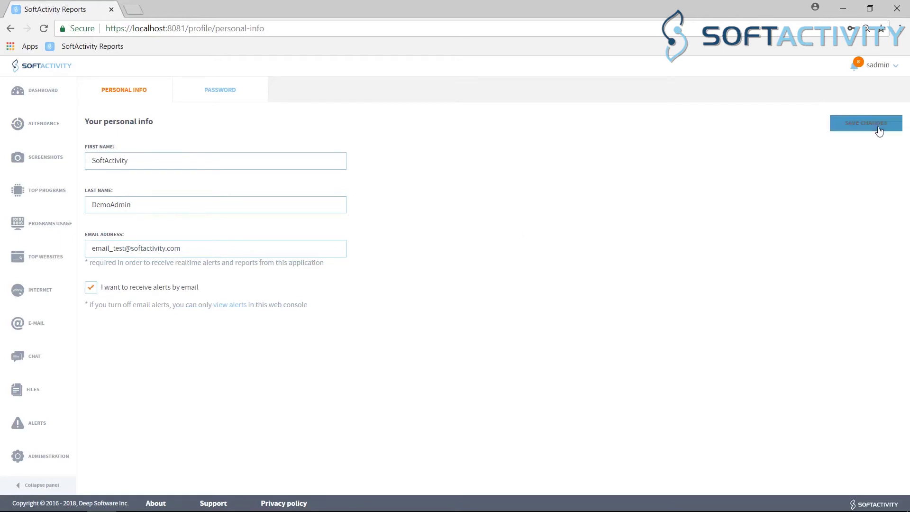
Enter the current and new password on the Password tab, decline Chrome's save prompt, and reload the dashboard.
{"action": "left_click", "coordinate": [209, 103]}
{"action": "left_click", "coordinate": [149, 159]}
{"action": "type", "text": "a"}
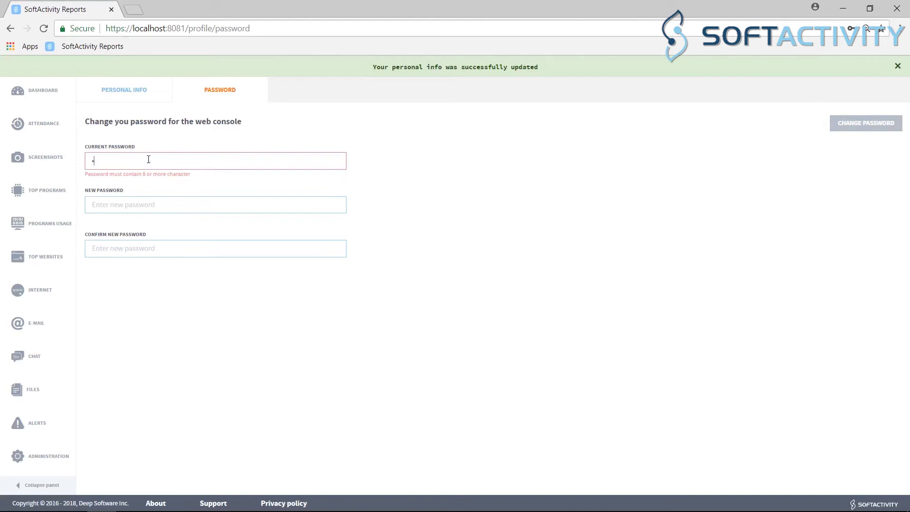
{"action": "type", "text": "a"}
{"action": "key", "text": "Tab"}
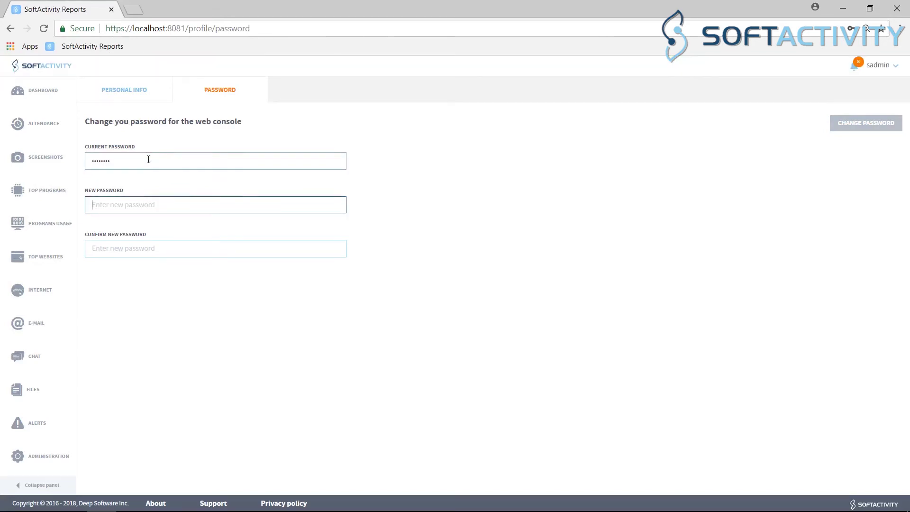
{"action": "type", "text": "a"}
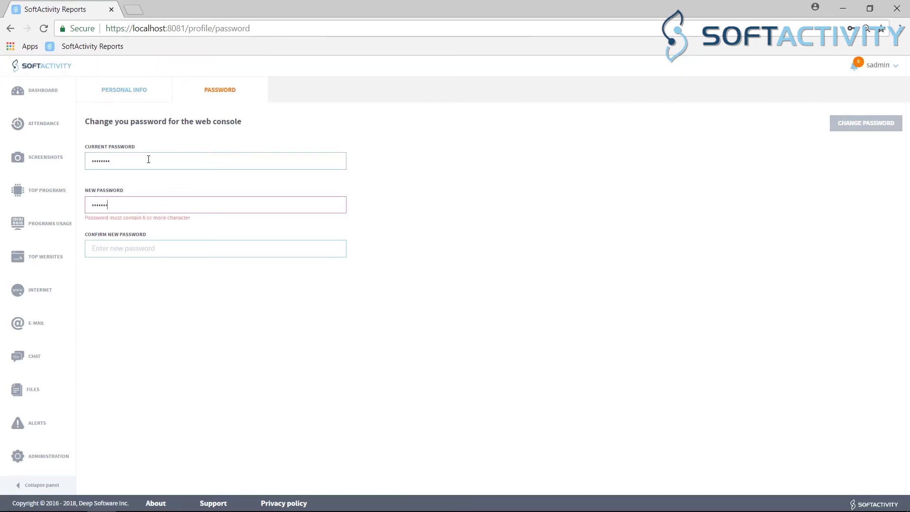
{"action": "type", "text": "a"}
{"action": "key", "text": "Tab"}
{"action": "type", "text": "aaaaaaaa"}
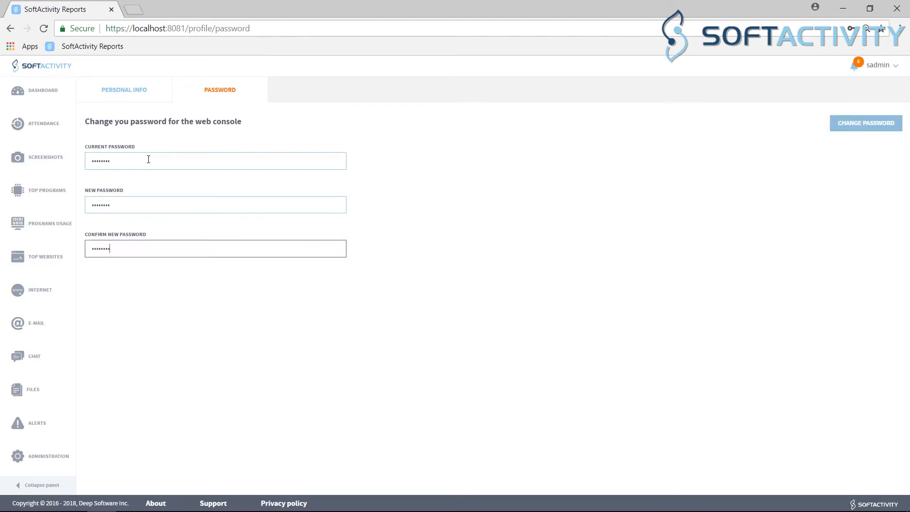
{"action": "key", "text": "Return"}
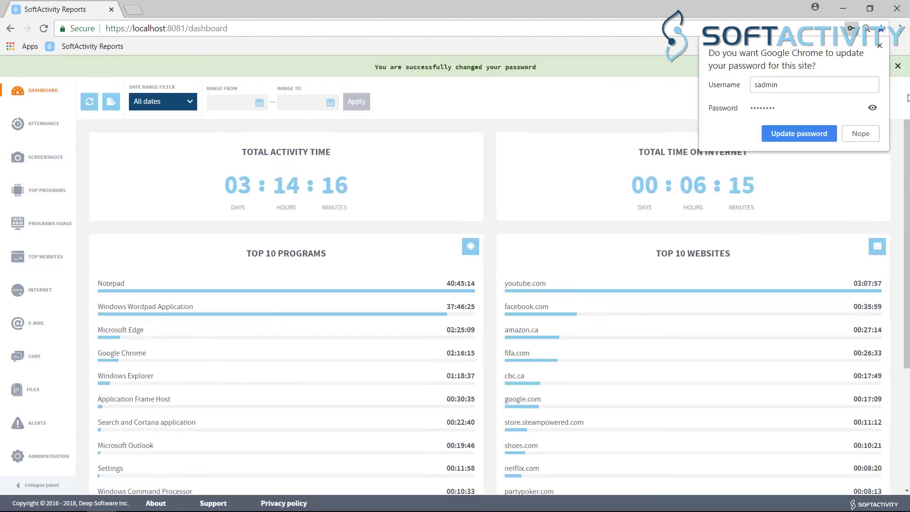
{"action": "left_click", "coordinate": [860, 133]}
{"action": "left_click", "coordinate": [35, 92]}
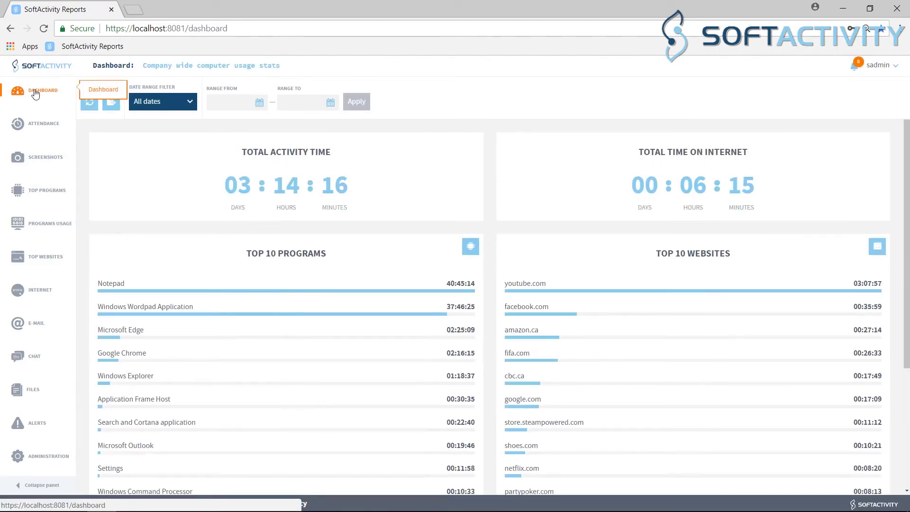
View the Attendance report, then switch to the Top Programs report for all users.
{"action": "left_click", "coordinate": [36, 125]}
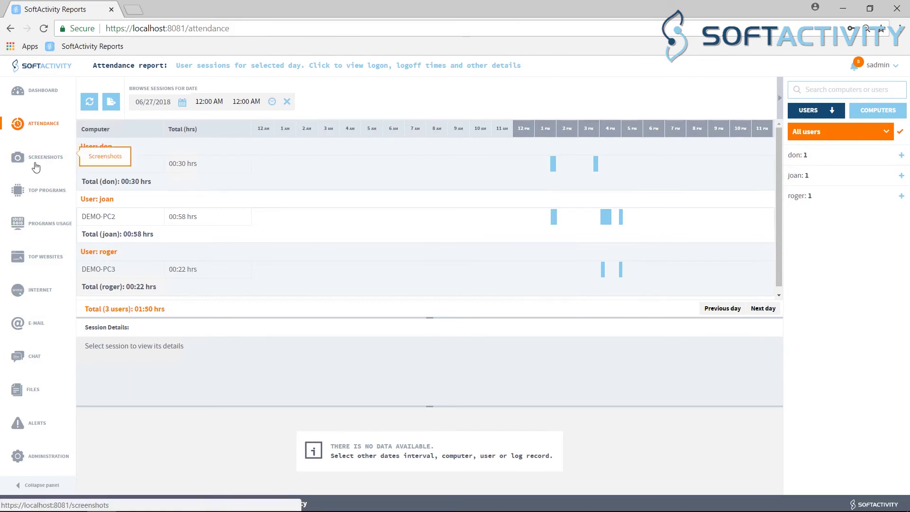
{"action": "left_click", "coordinate": [39, 194]}
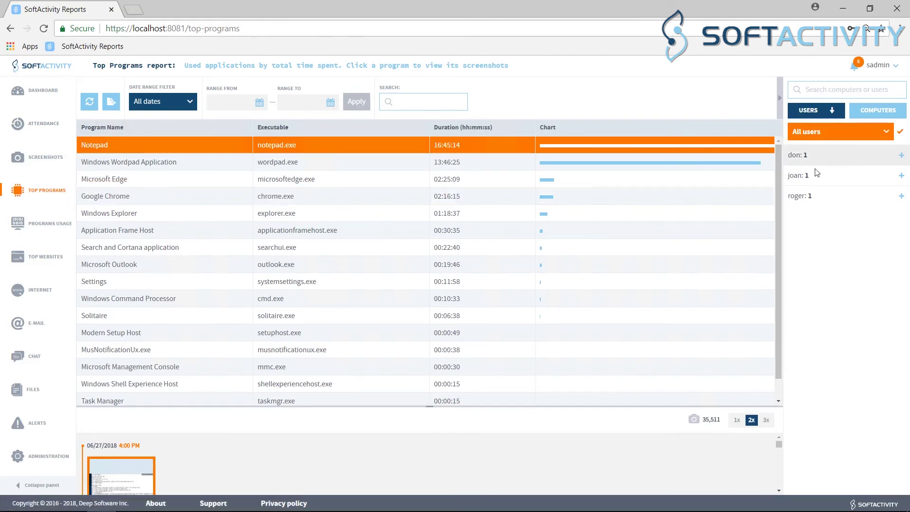
Filter Top Programs to DEMO-PC1's user, open Google Chrome's screenshots, and view the Netflix one full-size.
{"action": "left_click", "coordinate": [808, 157]}
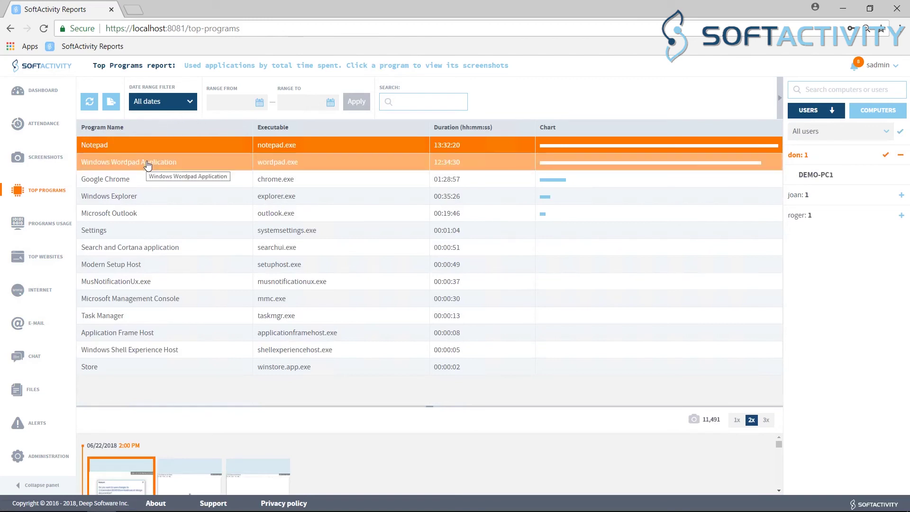
{"action": "left_click", "coordinate": [143, 183]}
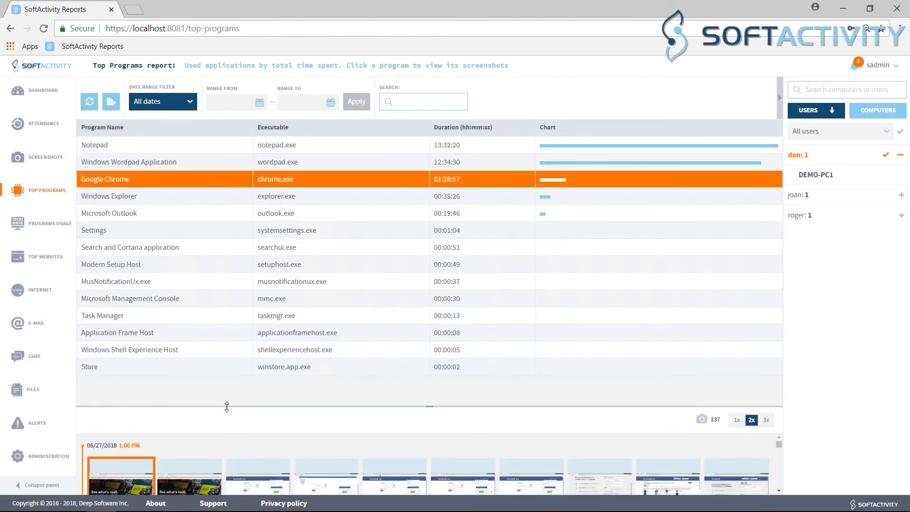
{"action": "left_click_drag", "start_coordinate": [228, 406], "coordinate": [226, 390]}
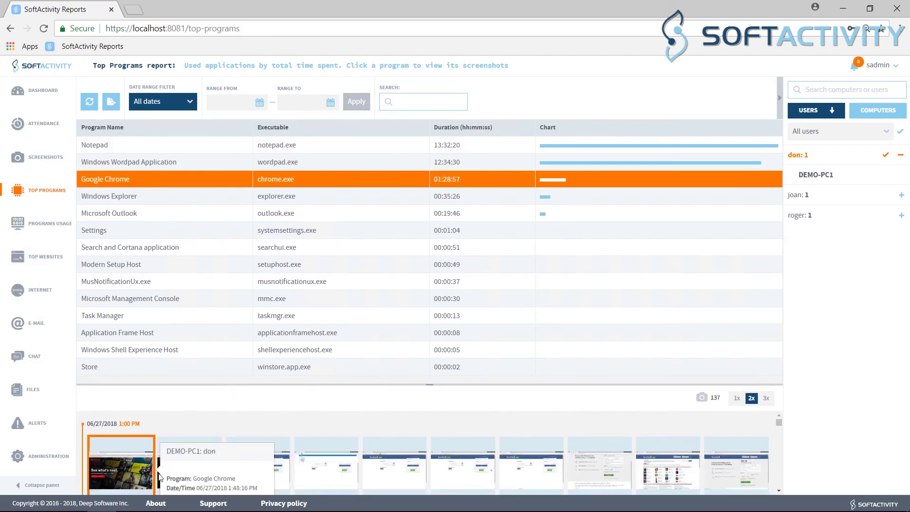
{"action": "left_click", "coordinate": [310, 471]}
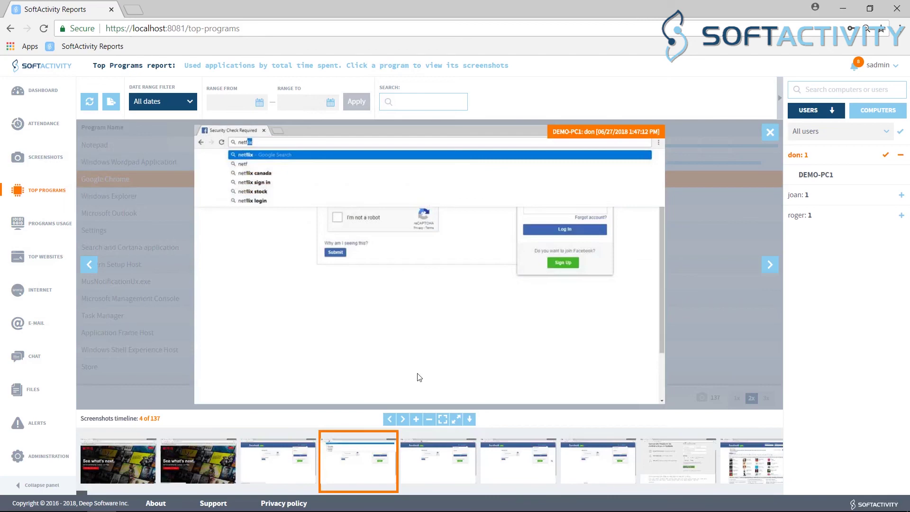
{"action": "key", "text": "Escape"}
{"action": "left_click", "coordinate": [186, 465]}
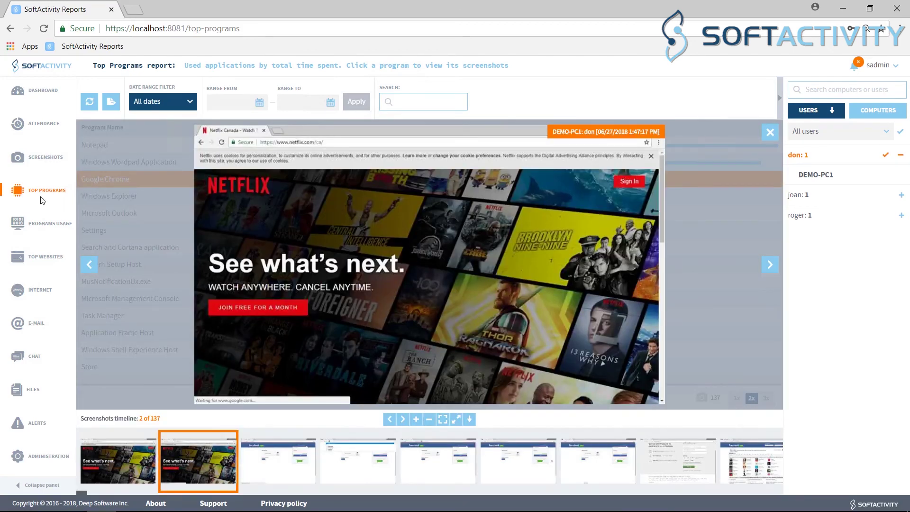
Open Top Websites, select fifa.com, and step through its screenshots full-size to the next ones.
{"action": "left_click", "coordinate": [42, 257]}
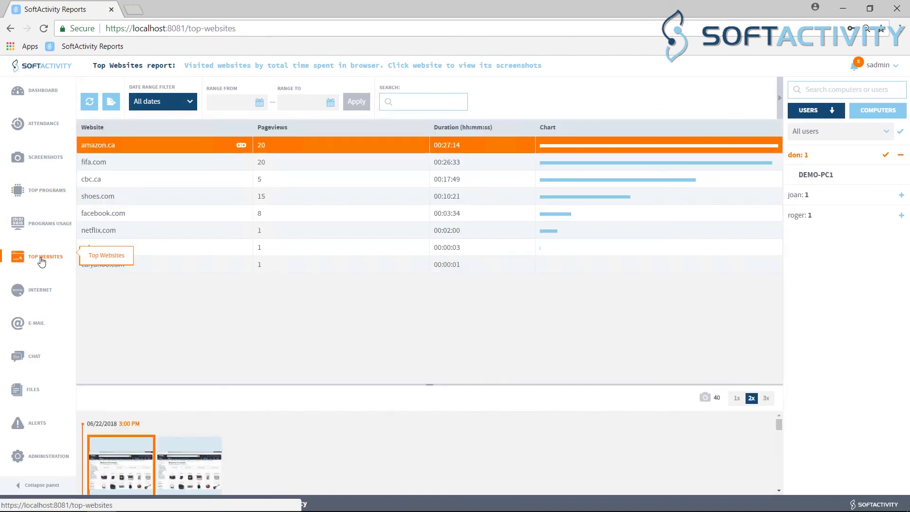
{"action": "left_click", "coordinate": [126, 163]}
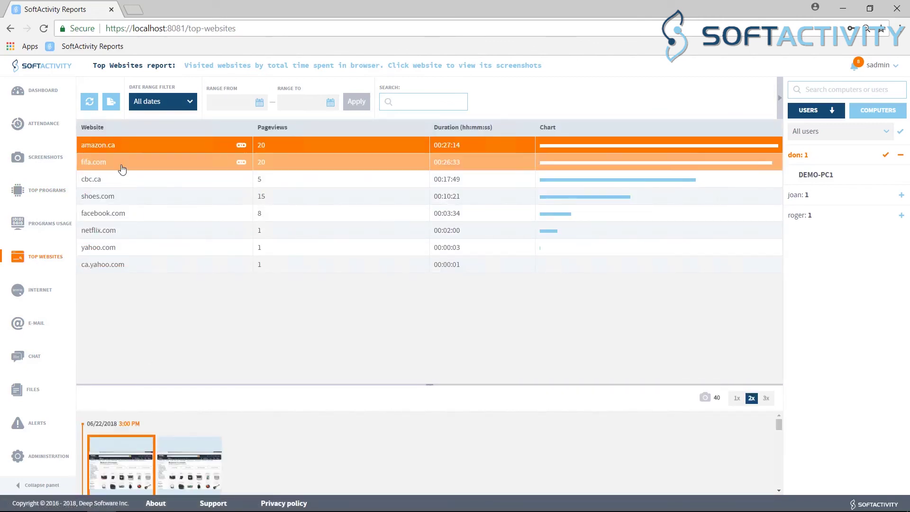
{"action": "left_click", "coordinate": [121, 462]}
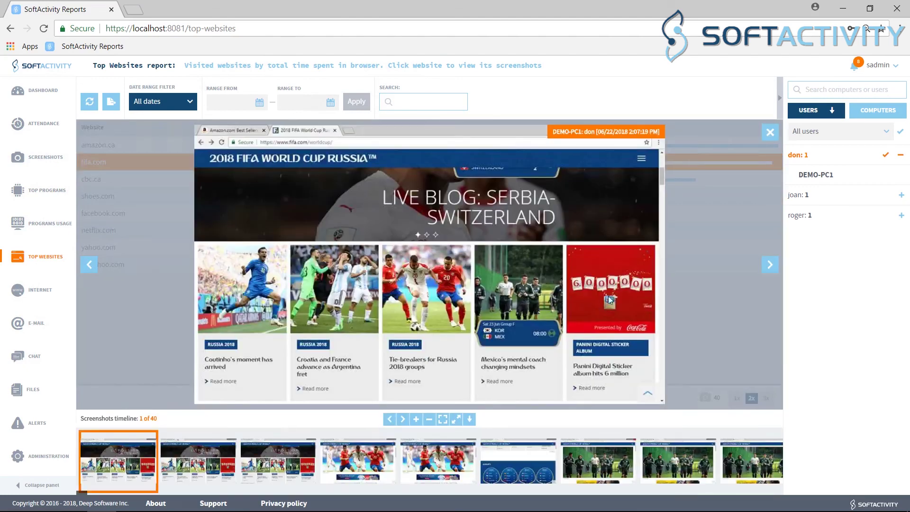
{"action": "left_click", "coordinate": [769, 265]}
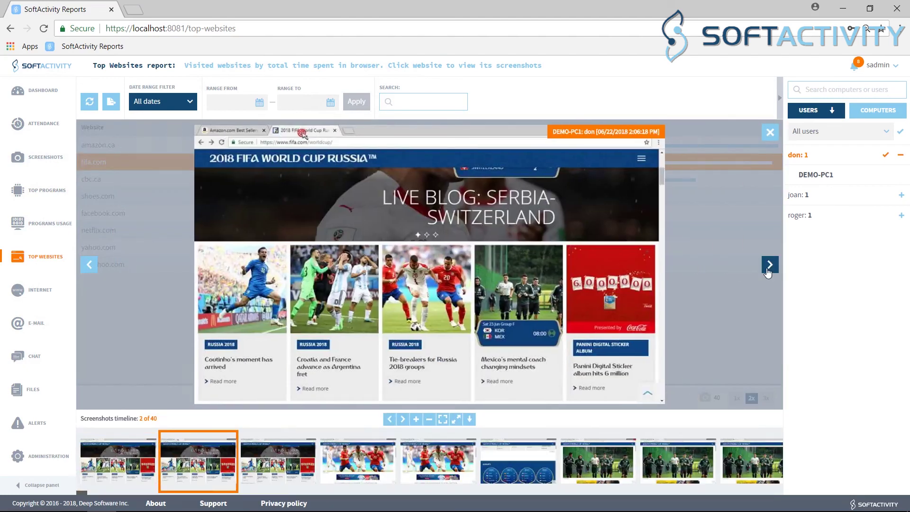
{"action": "left_click", "coordinate": [768, 265]}
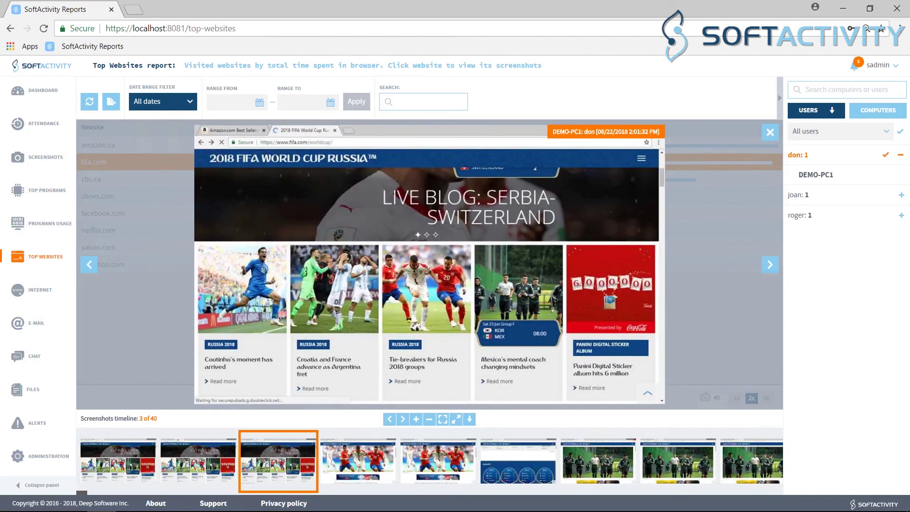